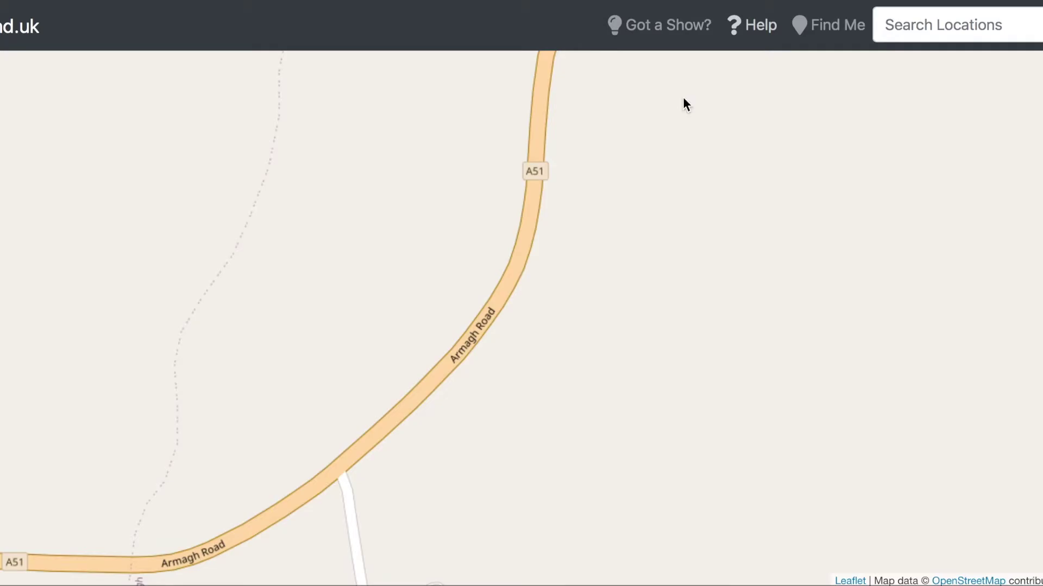
scroll(399, 266, "down", 2)
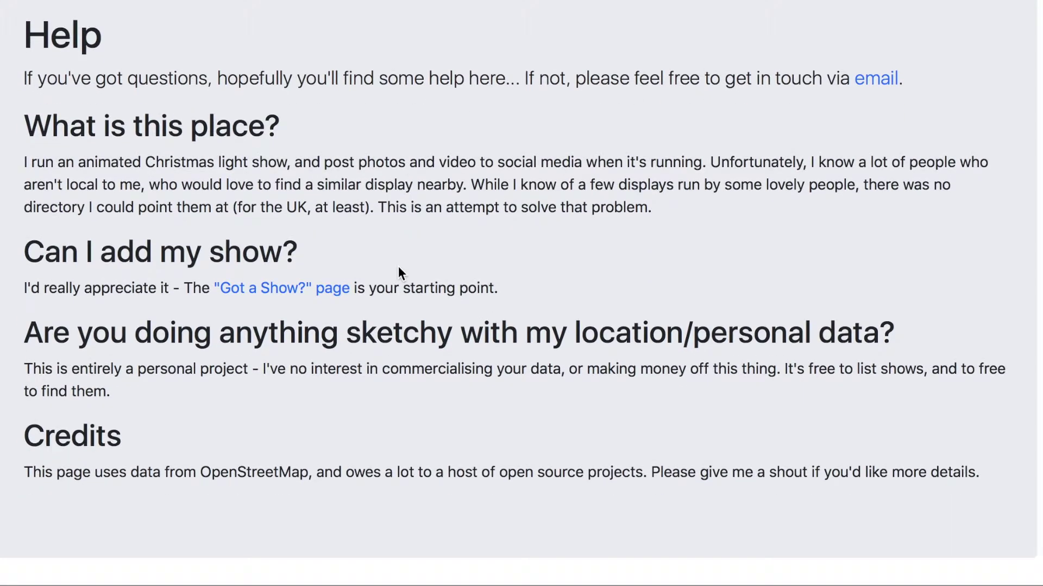
scroll(398, 270, "up", 3)
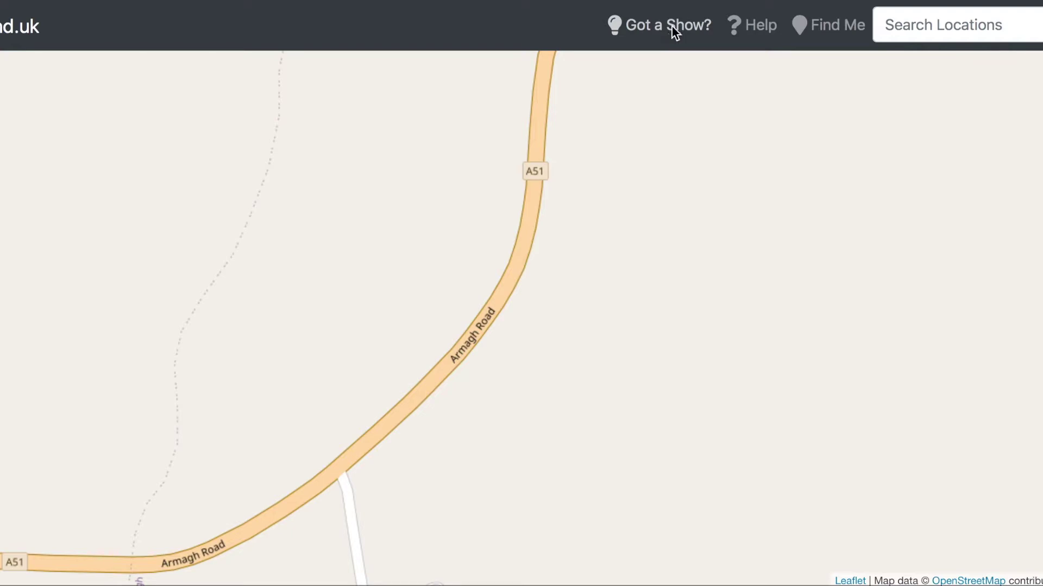
Step: Open the 'Got a Show To Share?' host information page and choose the Facebook login
left_click(672, 46)
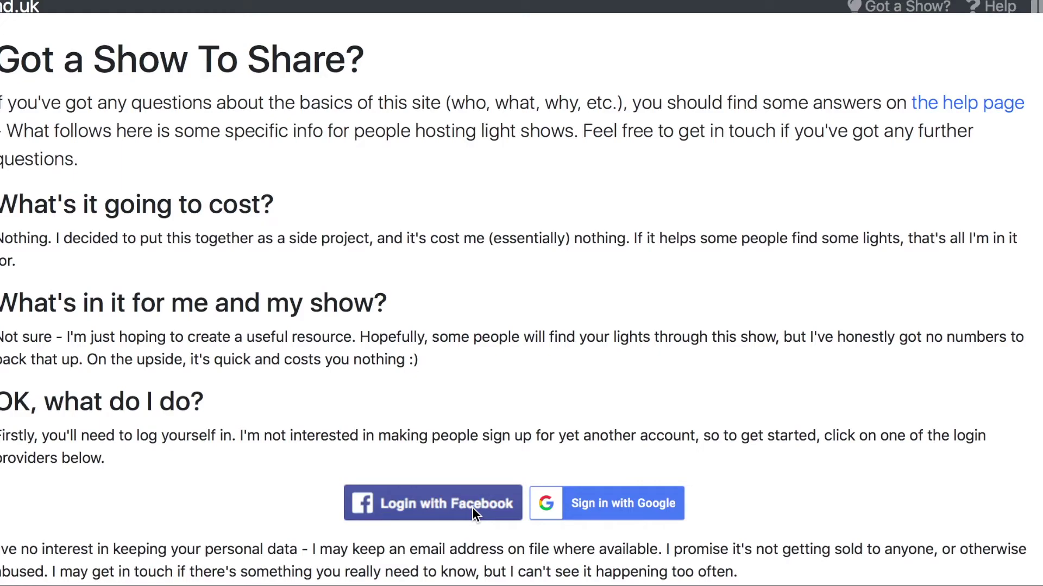
left_click(471, 507)
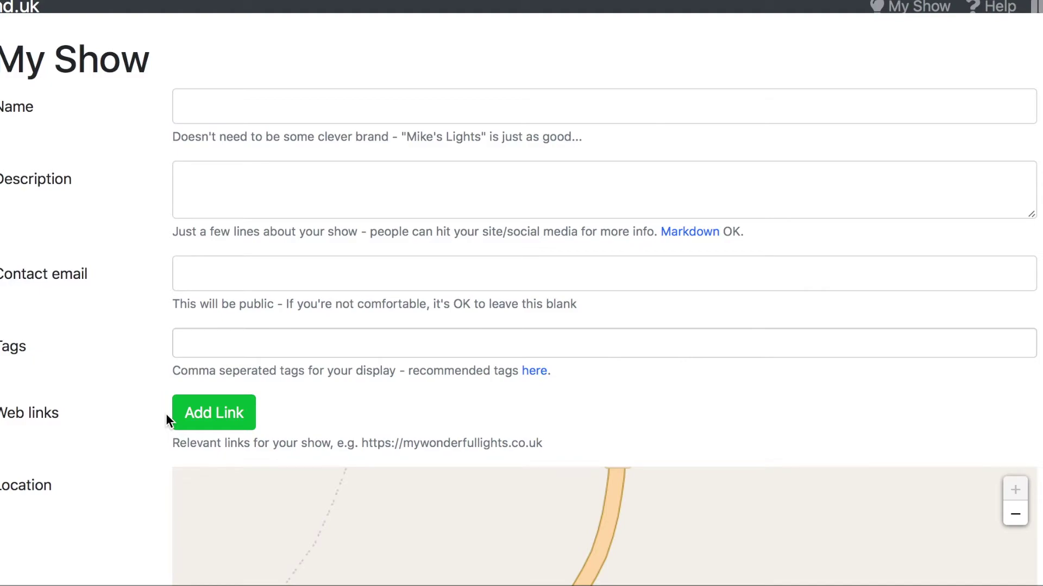
Step: Drop the show's location marker just west of Armagh Road and attempt to save
scroll(176, 478, "down", 2)
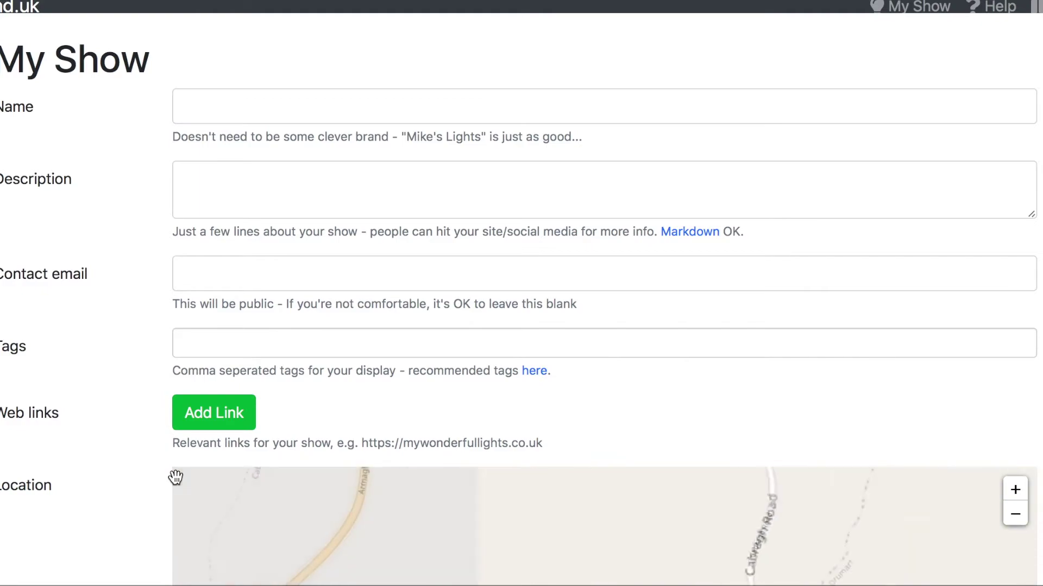
triple_click(130, 415)
left_click(128, 413)
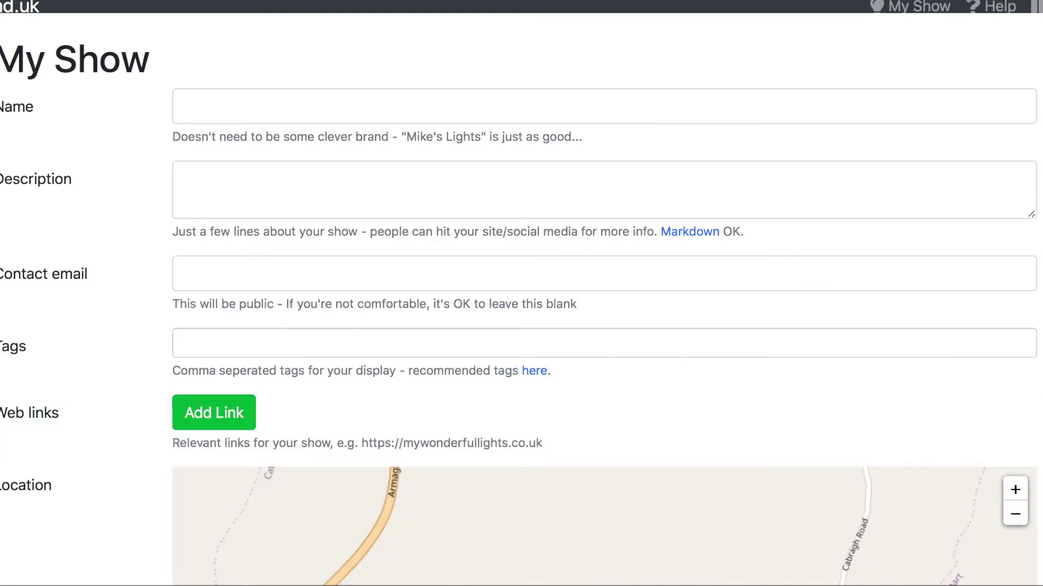
scroll(521, 293, "down", 5)
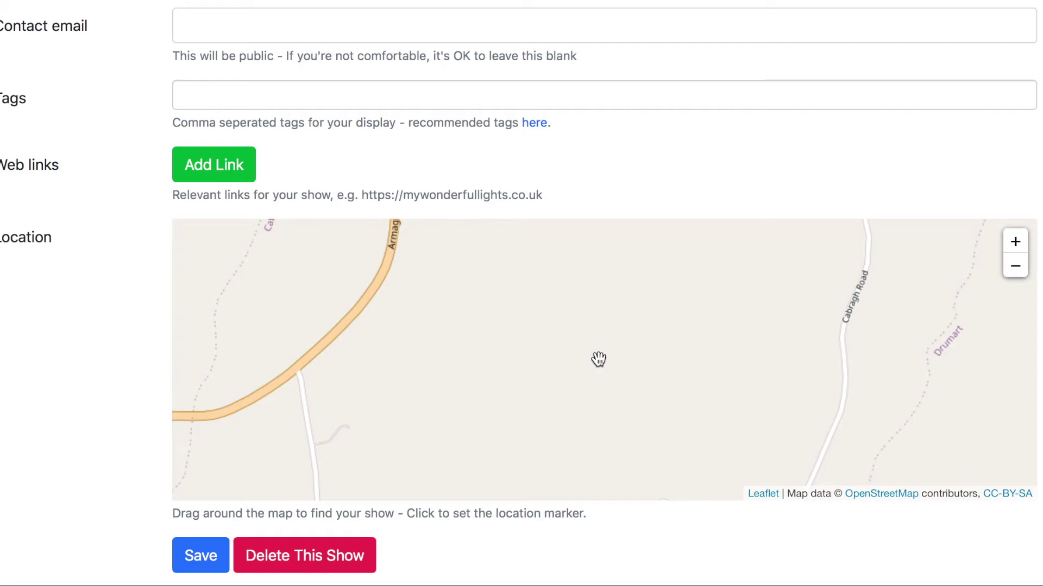
left_click_drag(599, 359, 617, 391)
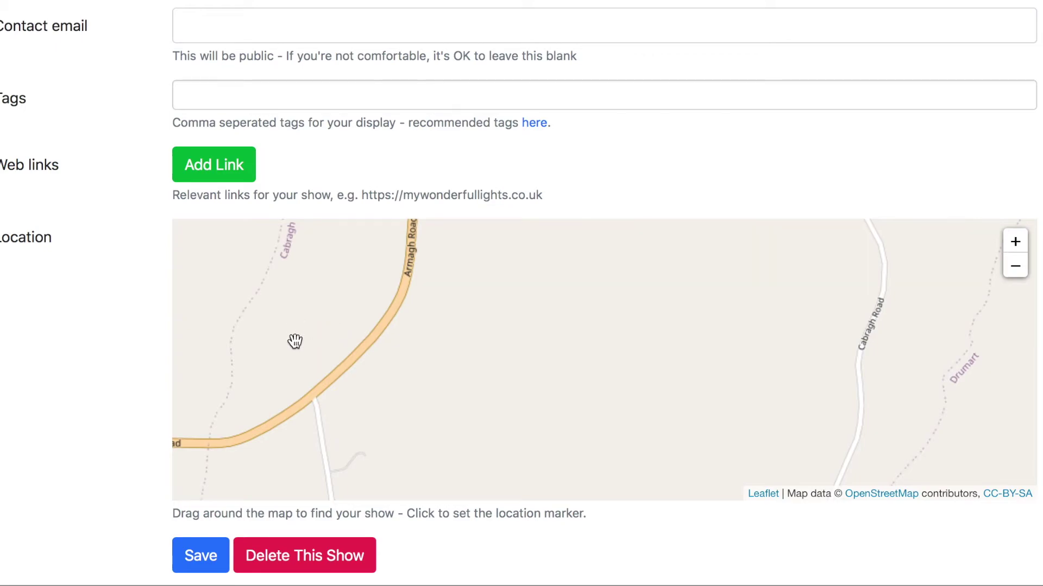
left_click(324, 332)
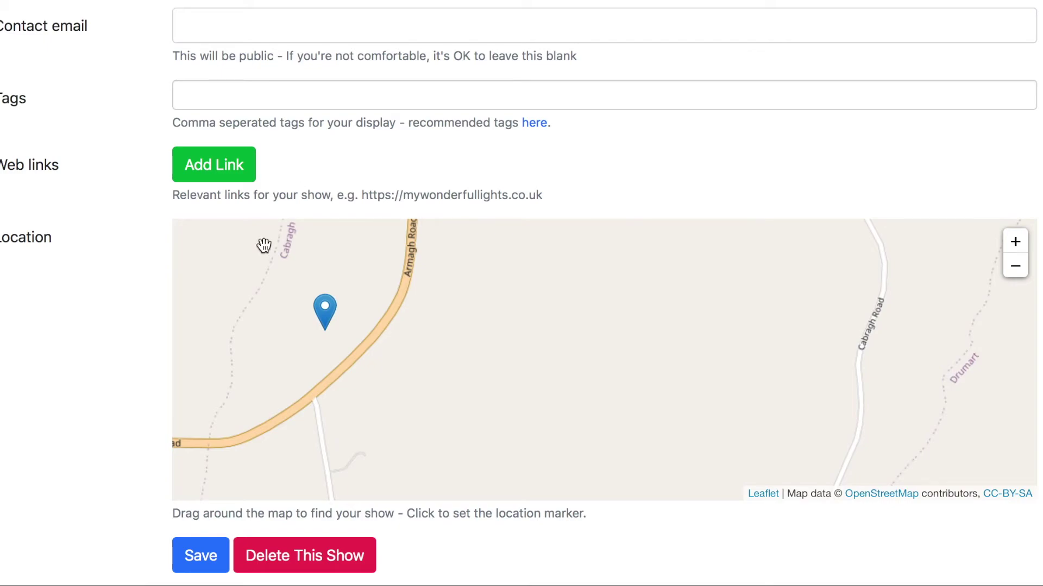
left_click(200, 569)
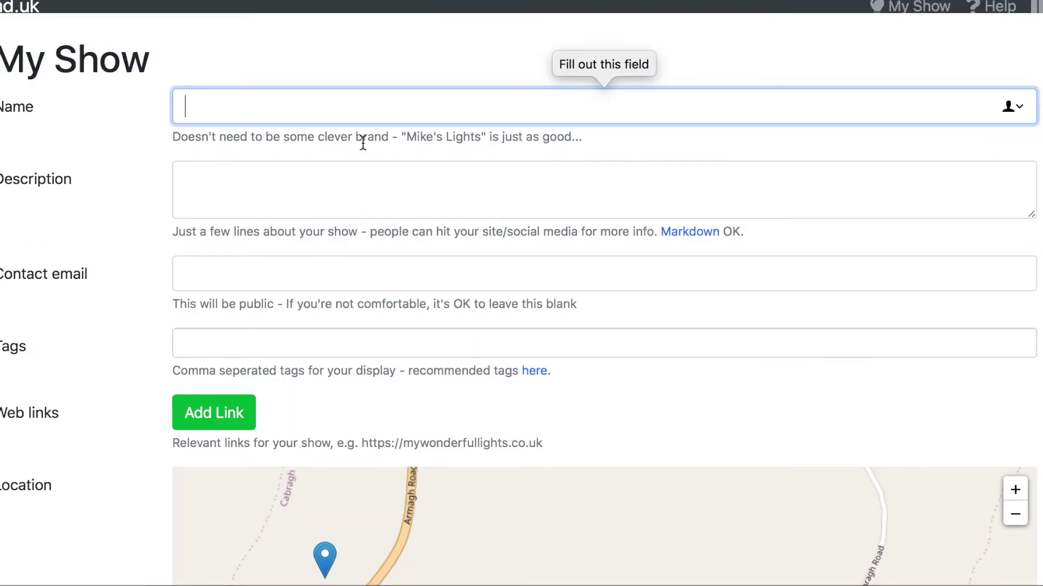
Step: Name the show 'Tim's Lights' with description 'Charity' and fill in the contact email
type("Tim's Lights")
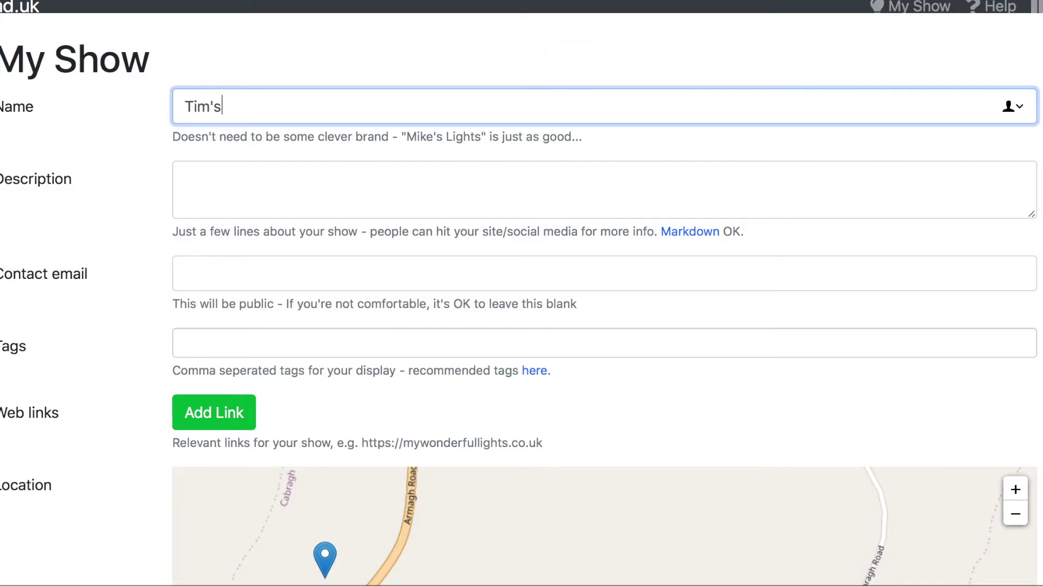
left_click(354, 189)
type("Charity")
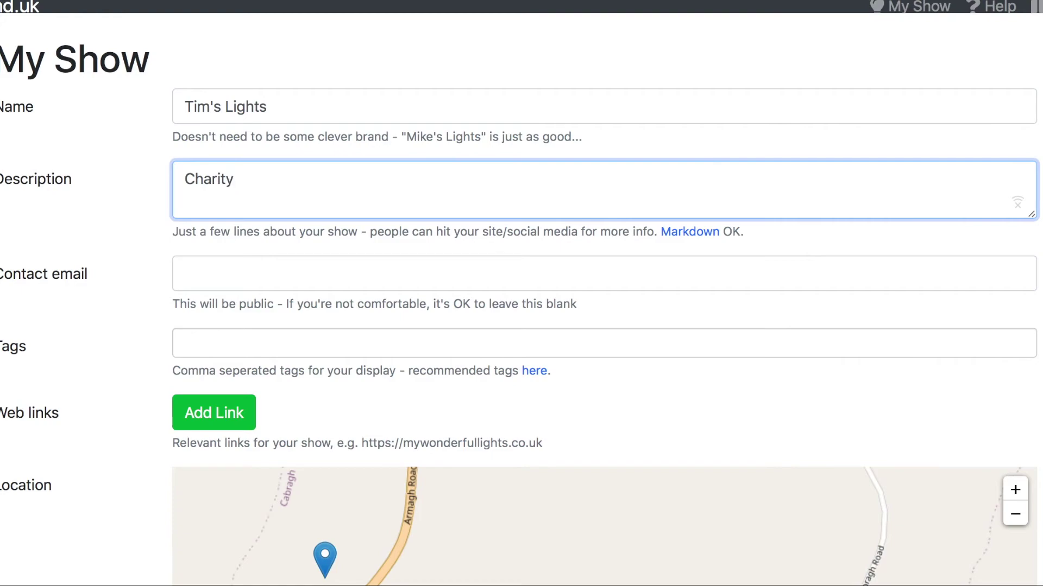
left_click(279, 273)
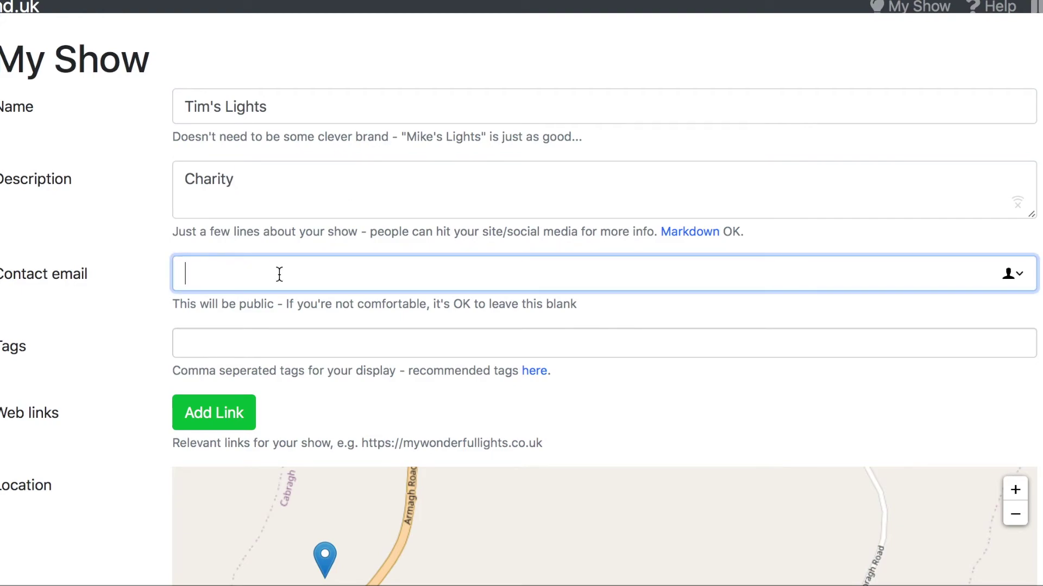
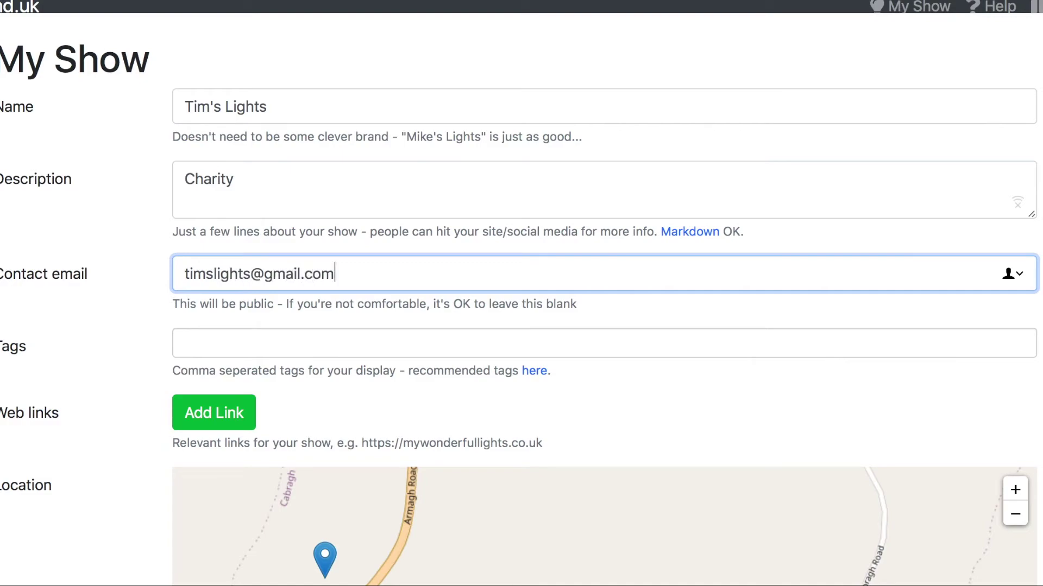
Step: Add the tags Charity, Northern Ireland and County Armagh
left_click(301, 347)
type("C")
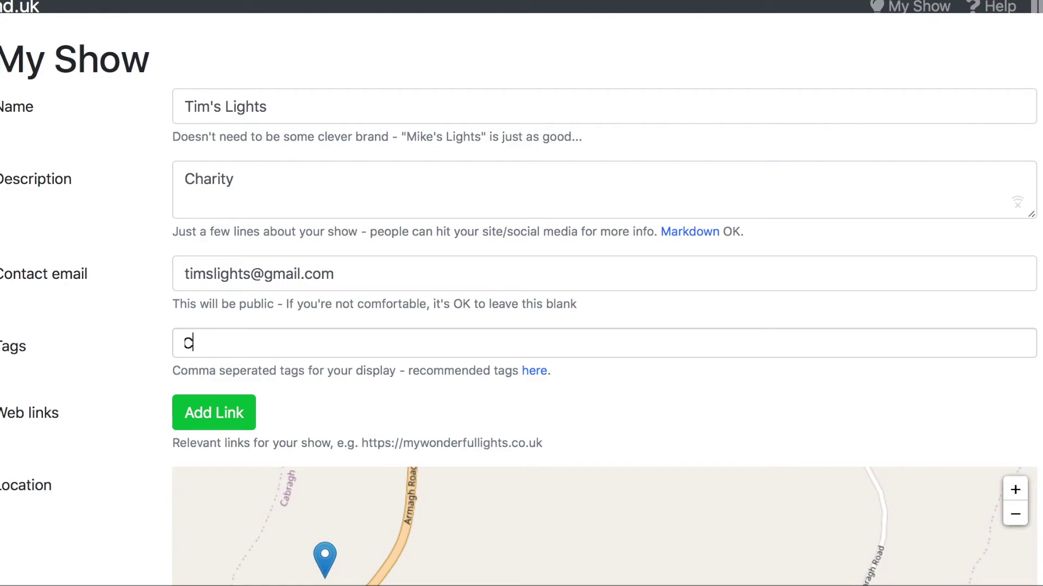
type("harity")
key("Return")
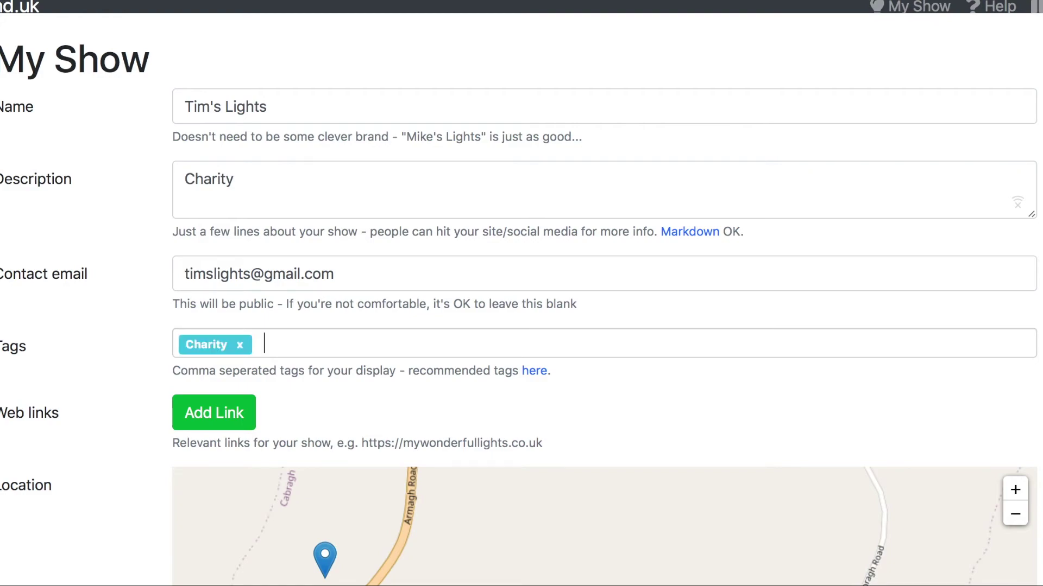
type("Northern i")
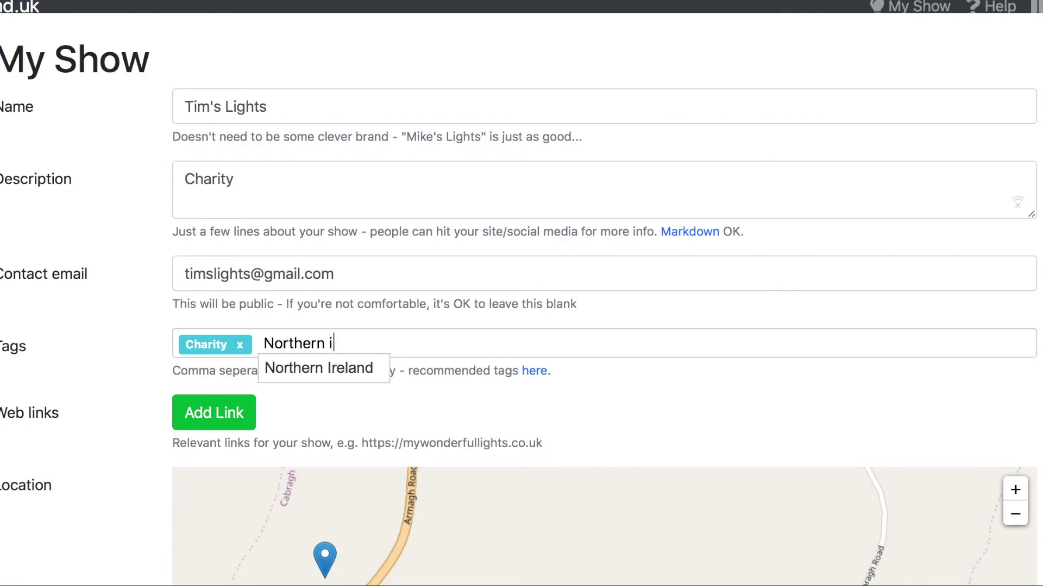
key("BackSpace")
type("Ireland")
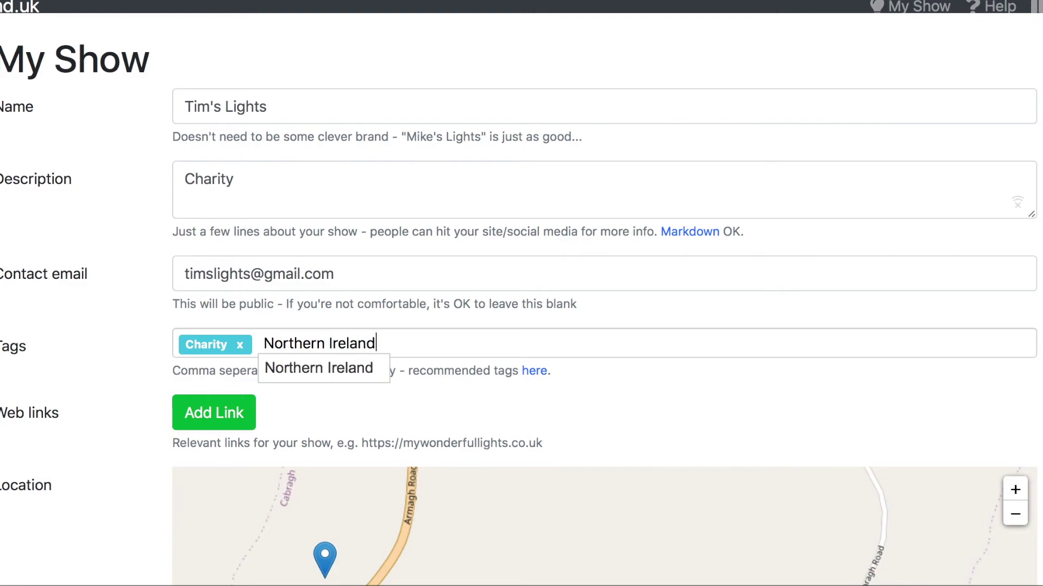
key("Return")
type("Country")
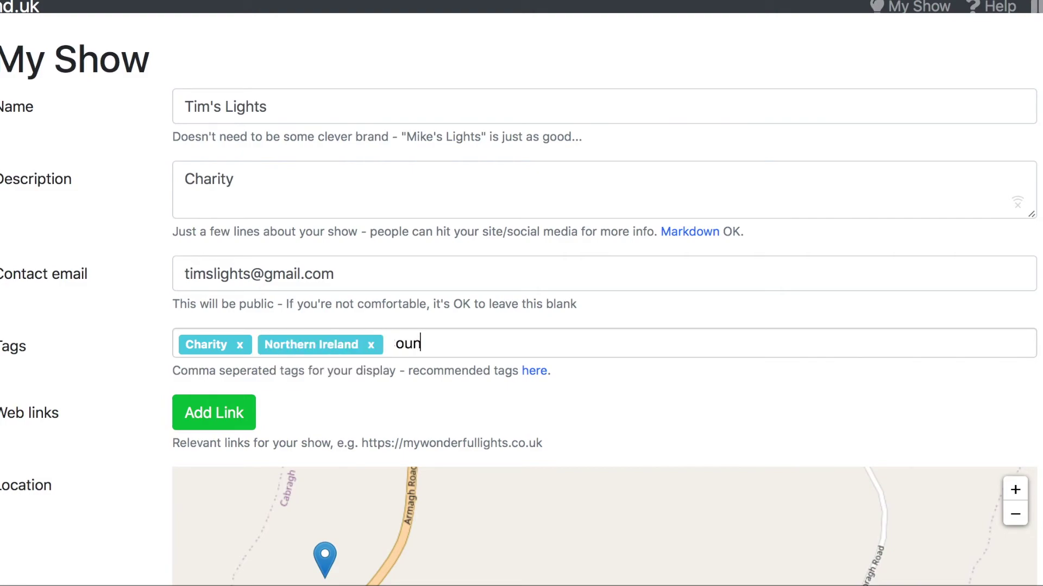
key("BackSpace")
key("BackSpace")
type("y")
left_click(437, 366)
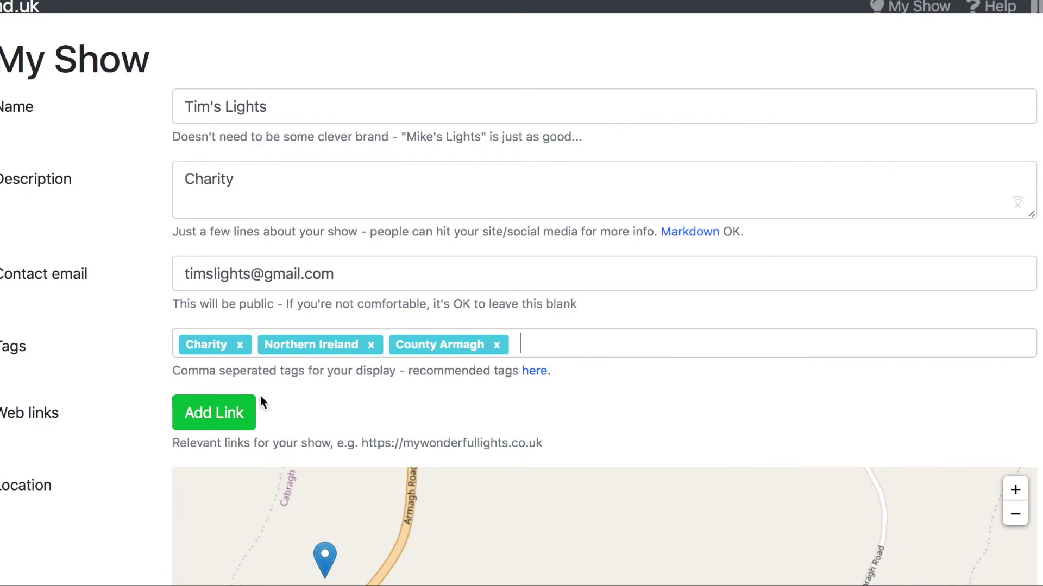
left_click(236, 418)
left_click(236, 422)
type("www.t")
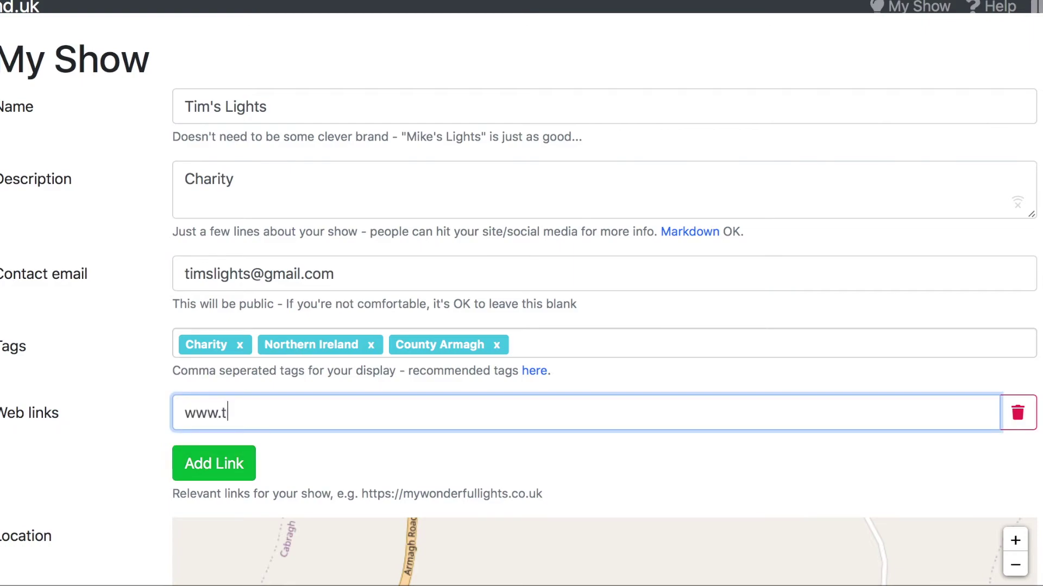
type("imslights.c")
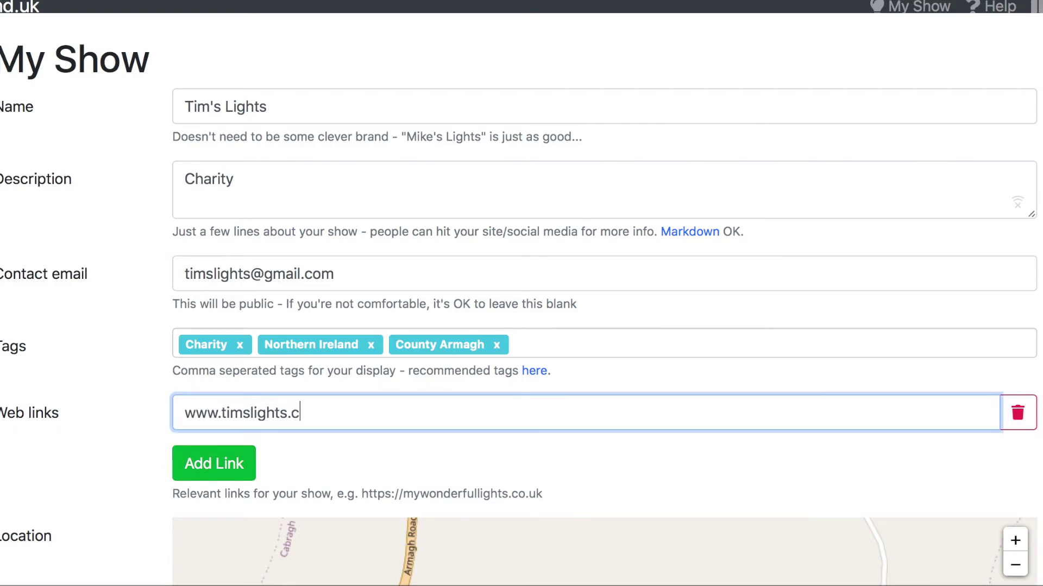
type("o.uk")
scroll(125, 453, "down", 5)
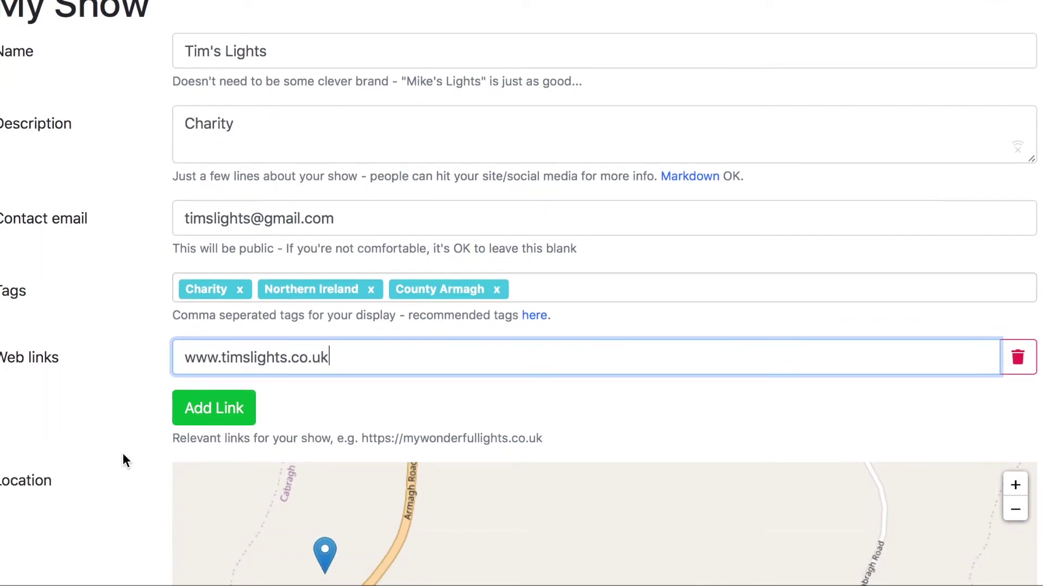
Step: Save Tim's Lights, then check and close its marker popup beside Armagh Road
left_click(192, 549)
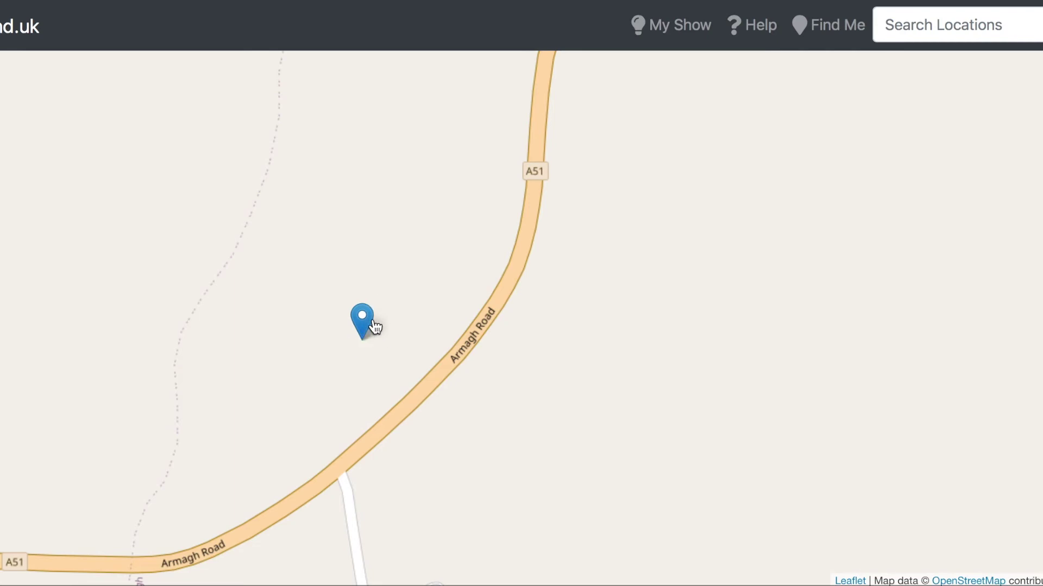
left_click(364, 323)
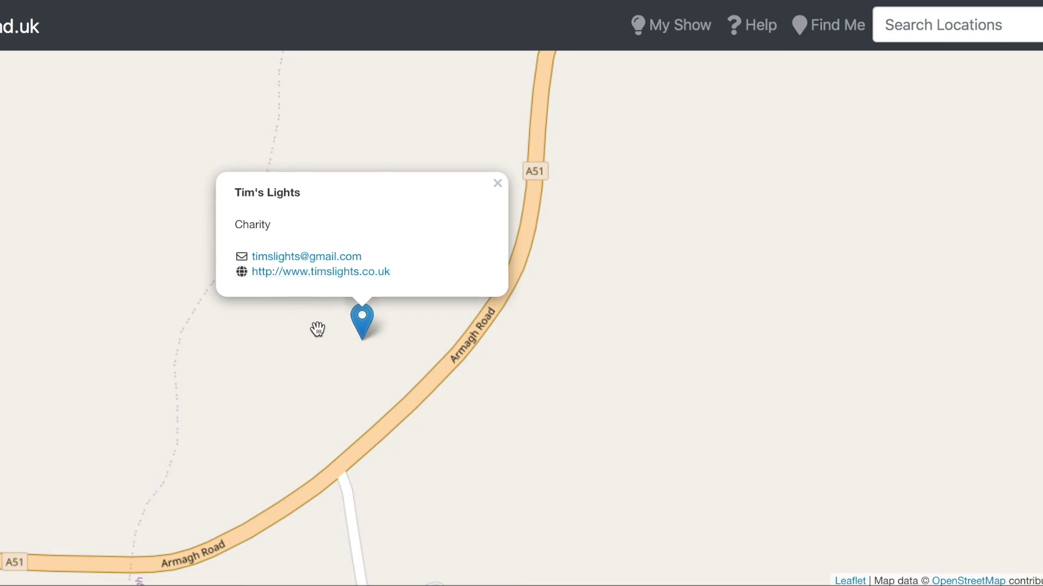
left_click(497, 184)
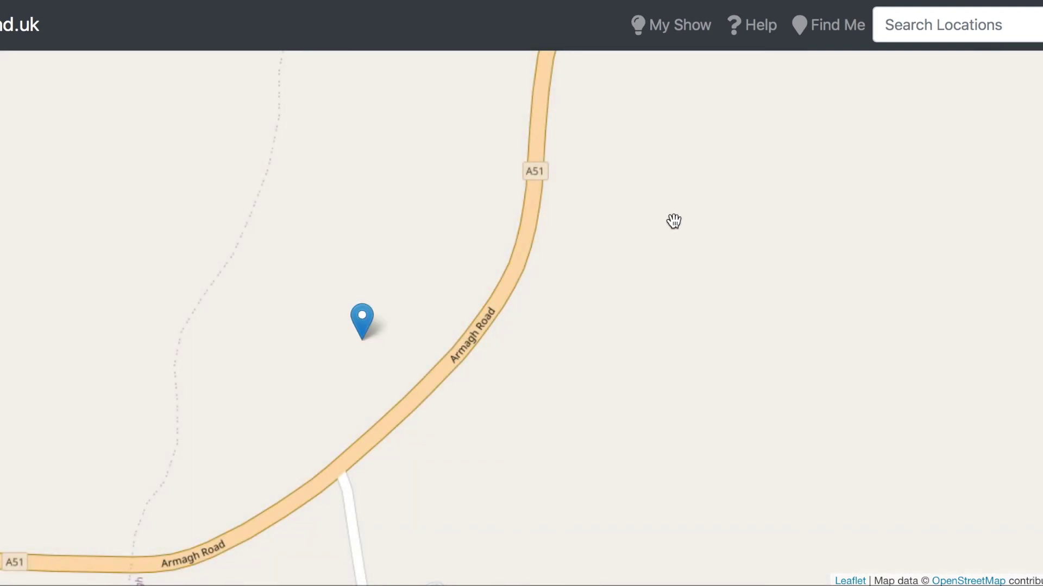
Step: Zoom out over Great Britain and view Windermere Winter Wonderland, FarlingtonLights, Willow View and Paul's Christmas Lights
scroll(673, 221, "down", 5)
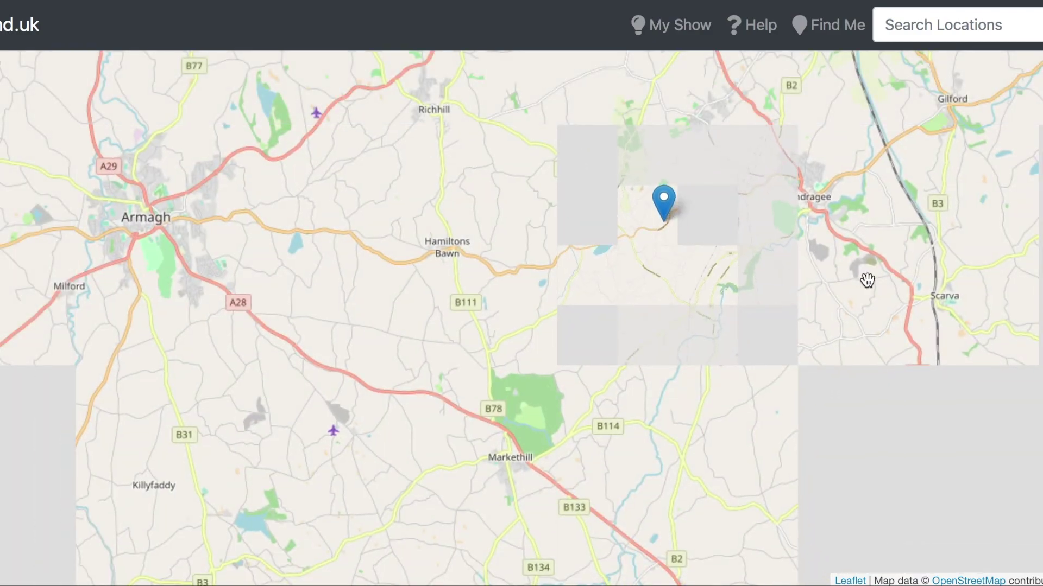
left_click_drag(867, 279, 787, 272)
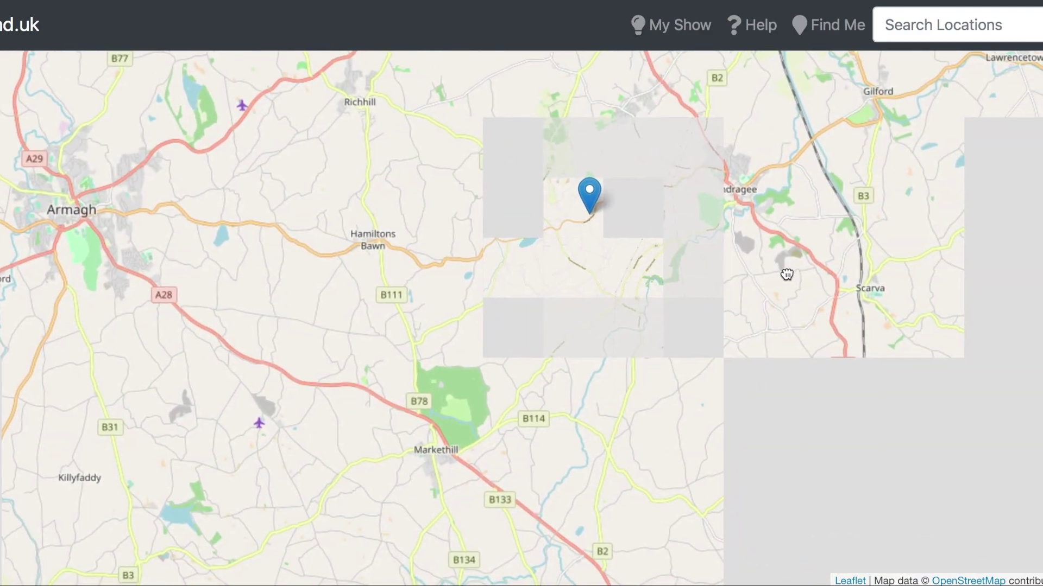
scroll(787, 272, "down", 3)
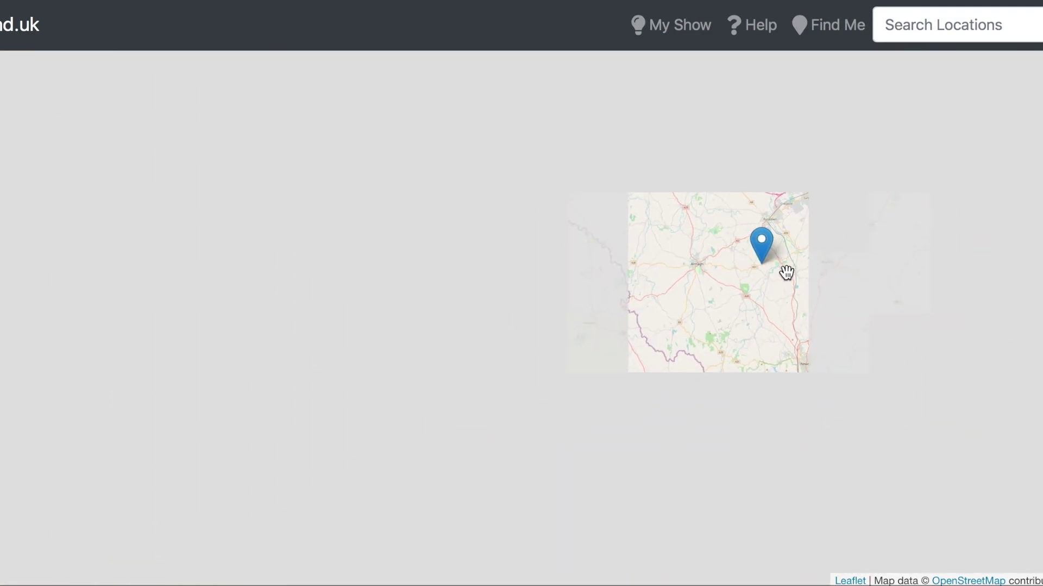
left_click_drag(786, 310, 389, 309)
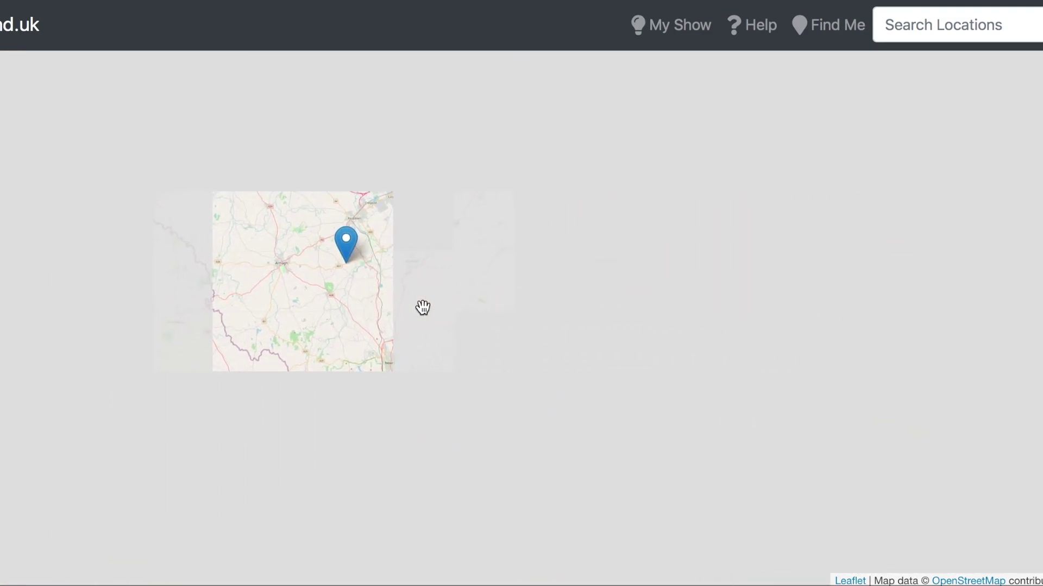
left_click_drag(612, 321, 389, 289)
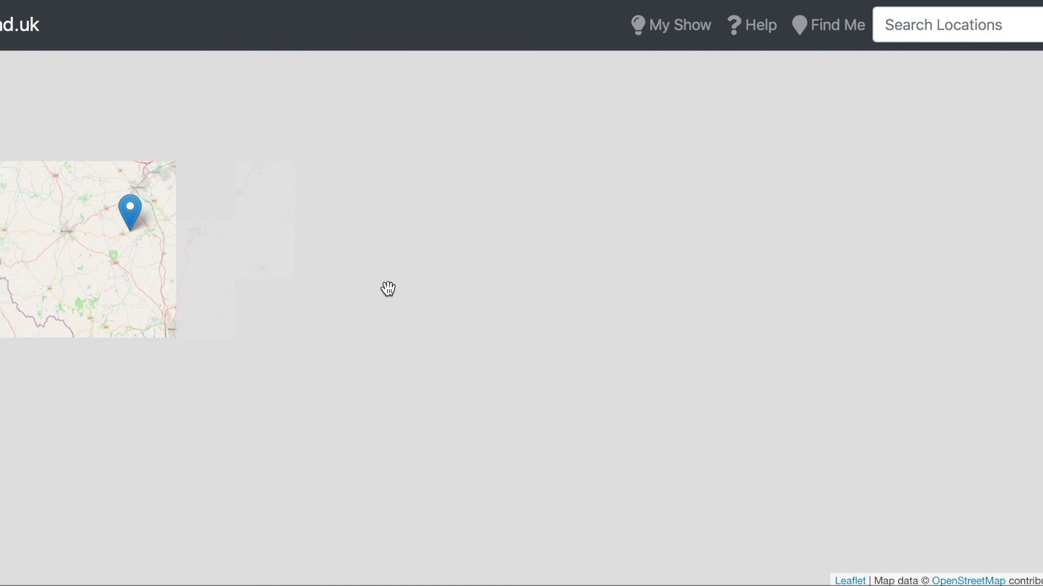
scroll(388, 291, "up", 2)
scroll(454, 328, "down", 3)
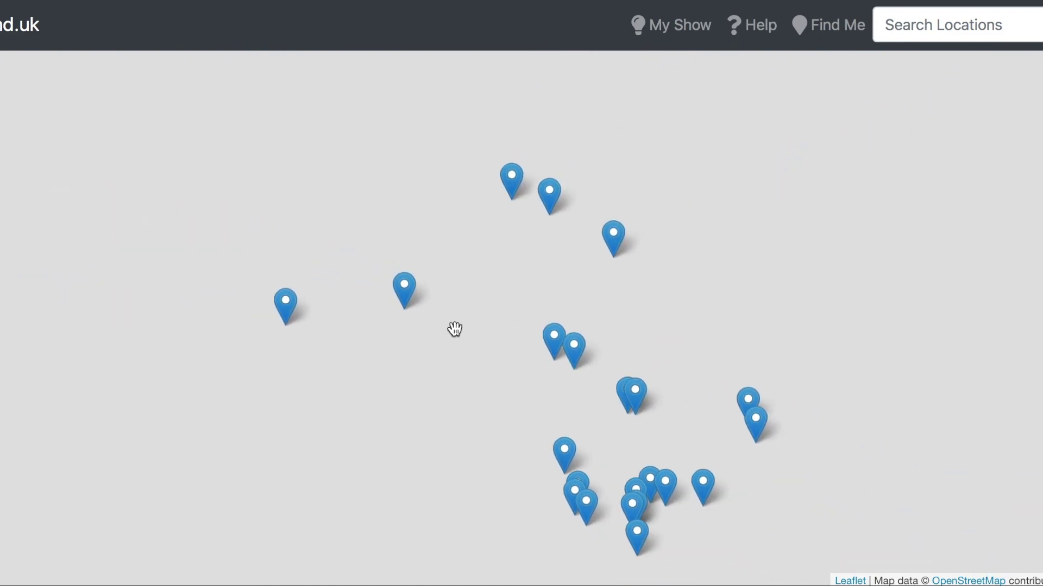
scroll(454, 328, "down", 2)
left_click(545, 406)
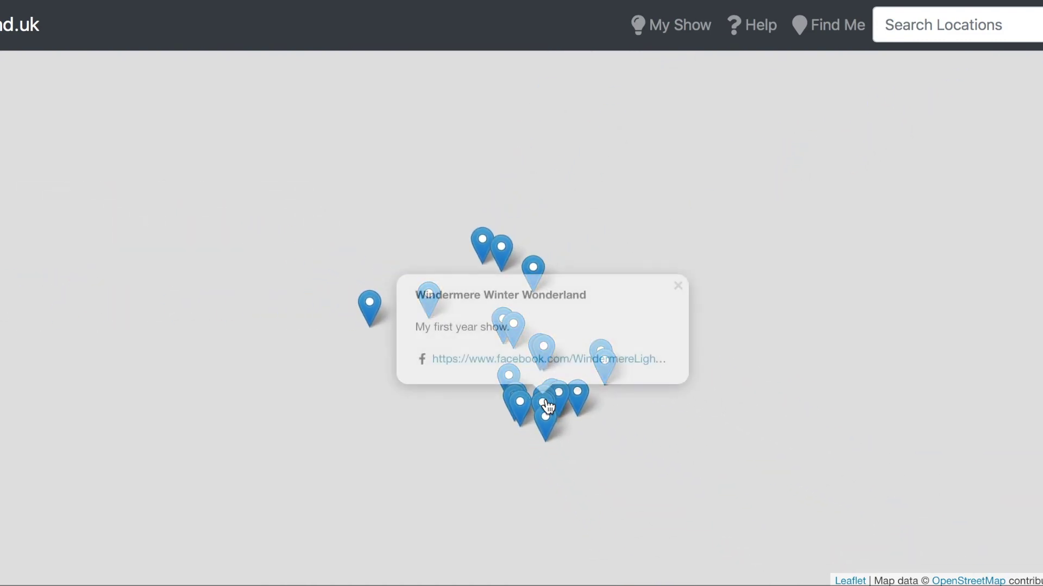
left_click(545, 419)
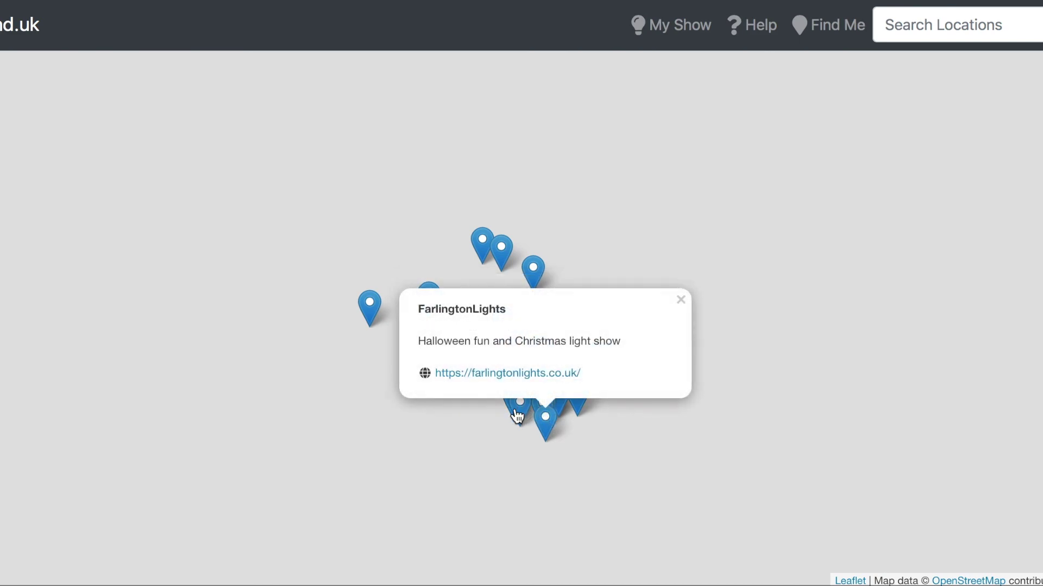
left_click(517, 416)
left_click(577, 396)
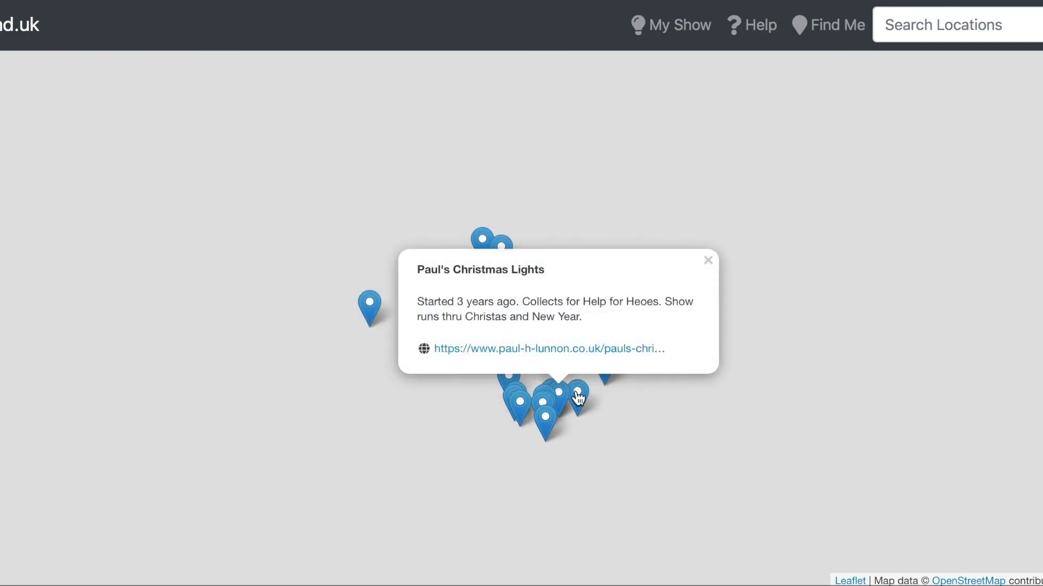
Step: View Littlebury, Stanberrow road, Lewis's, Redwood, Deer Crest, Tim's Lights and Jordan Family Lights popups
left_click(578, 398)
left_click(505, 380)
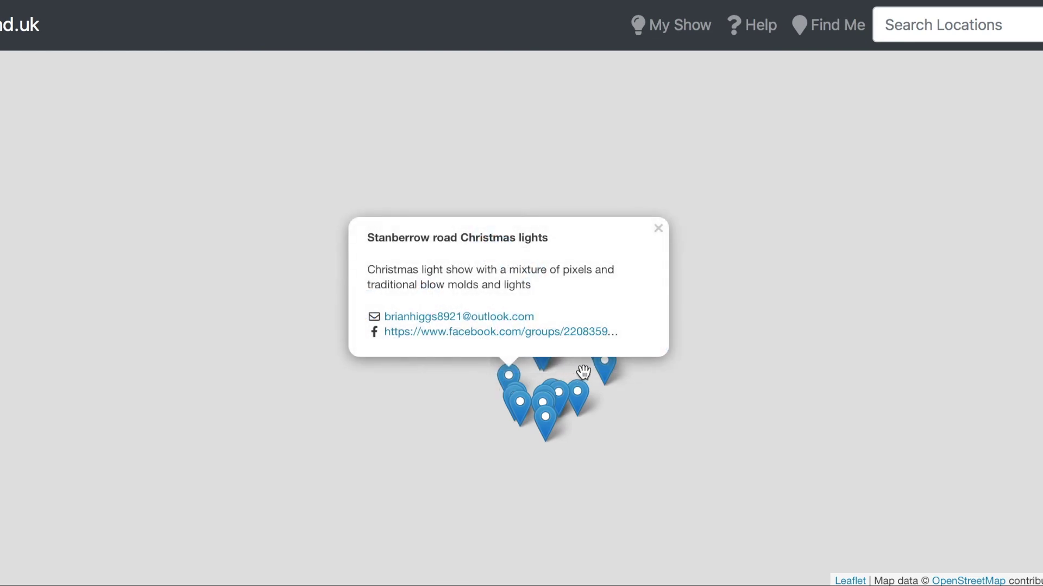
left_click(601, 372)
left_click(543, 353)
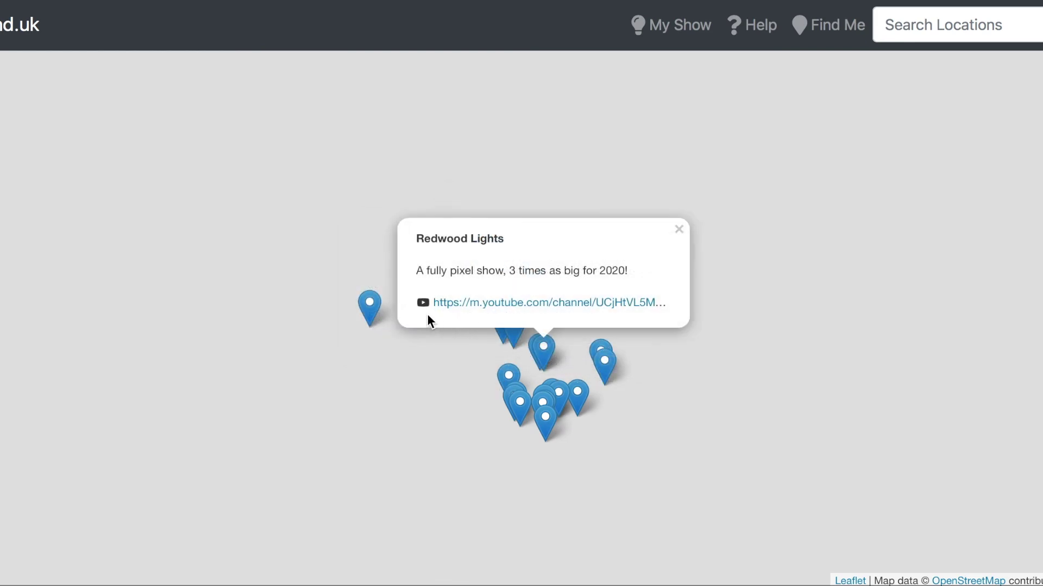
left_click(368, 307)
left_click(430, 299)
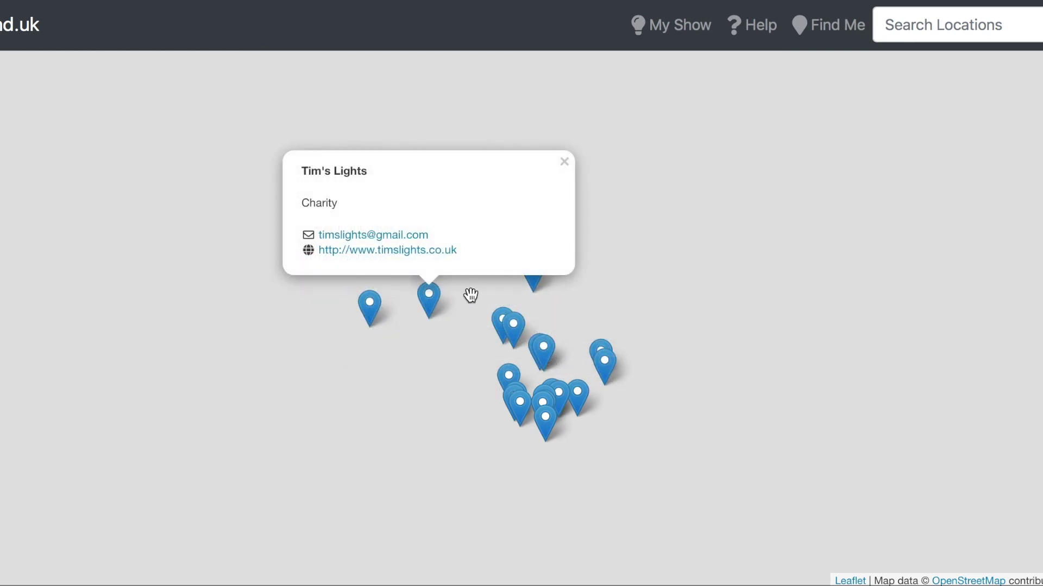
left_click(509, 324)
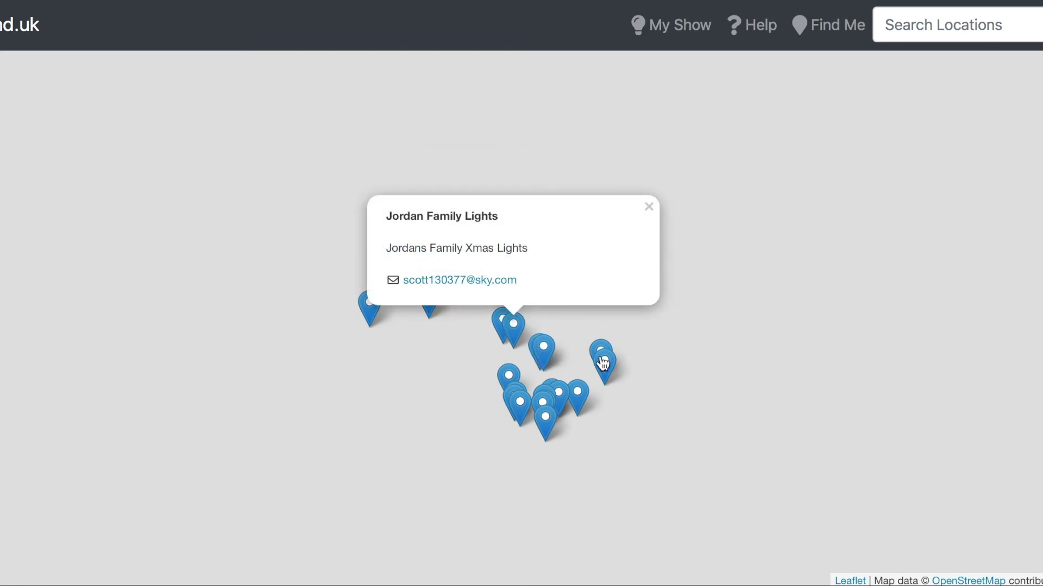